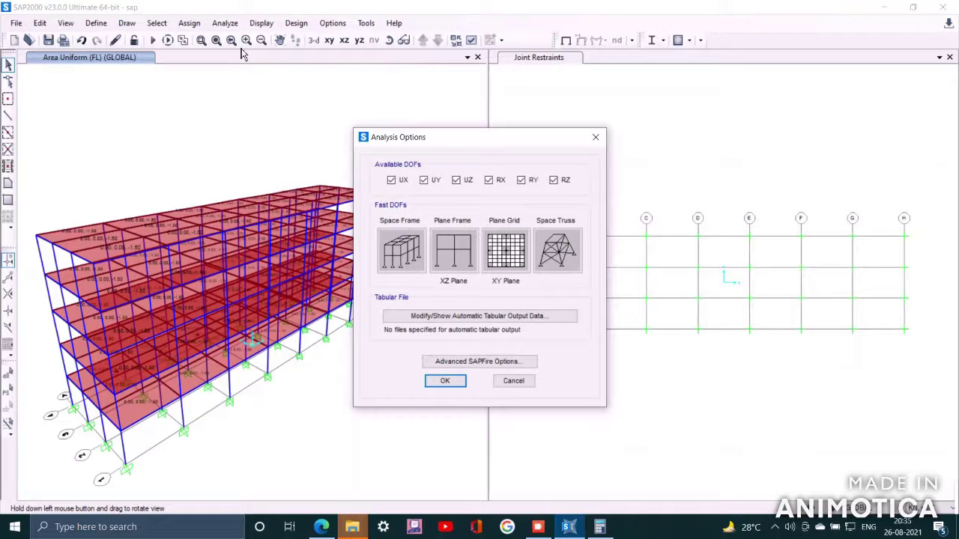
- Accept the analysis options with all six degrees of freedom active and create the analysis model
{"action": "left_click_drag", "start_coordinate": [490, 140], "coordinate": [480, 68]}
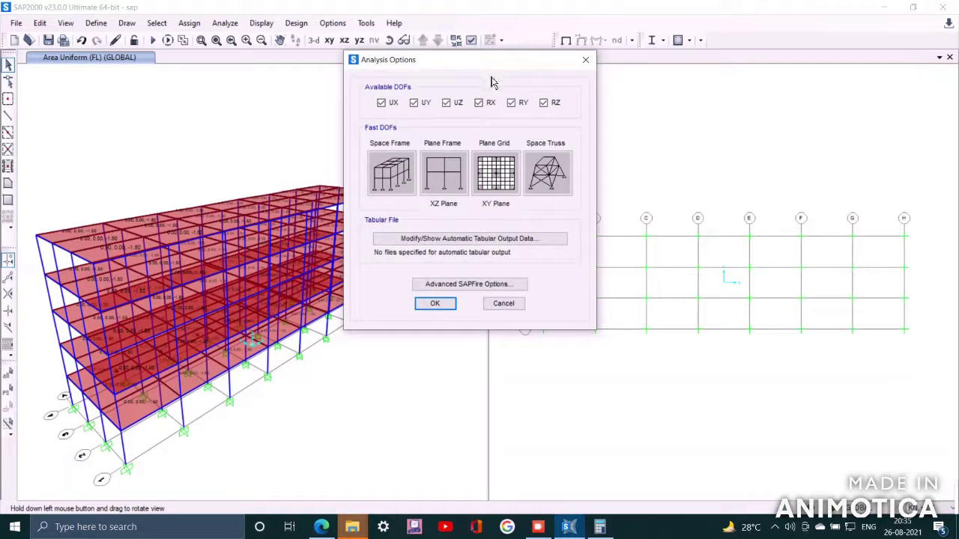
{"action": "left_click", "coordinate": [438, 305]}
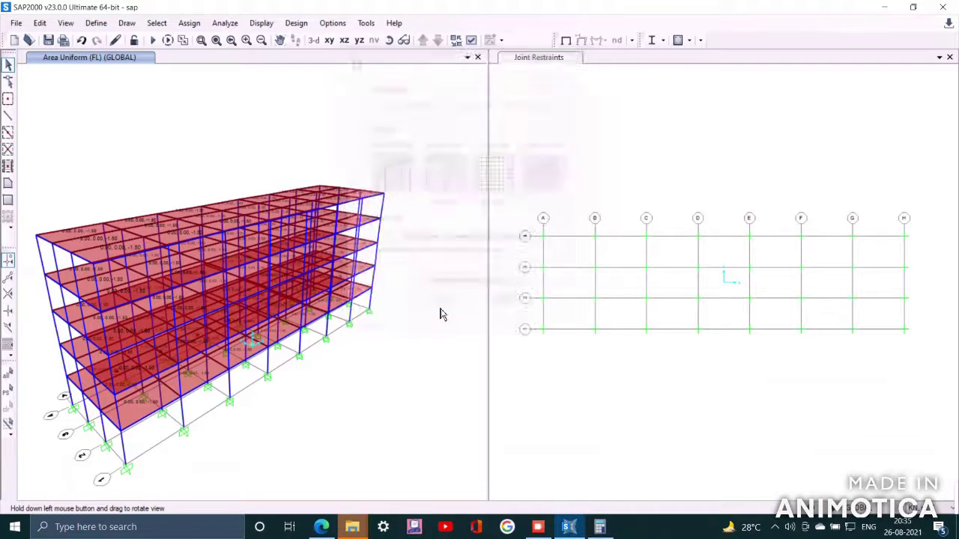
{"action": "left_click", "coordinate": [225, 23]}
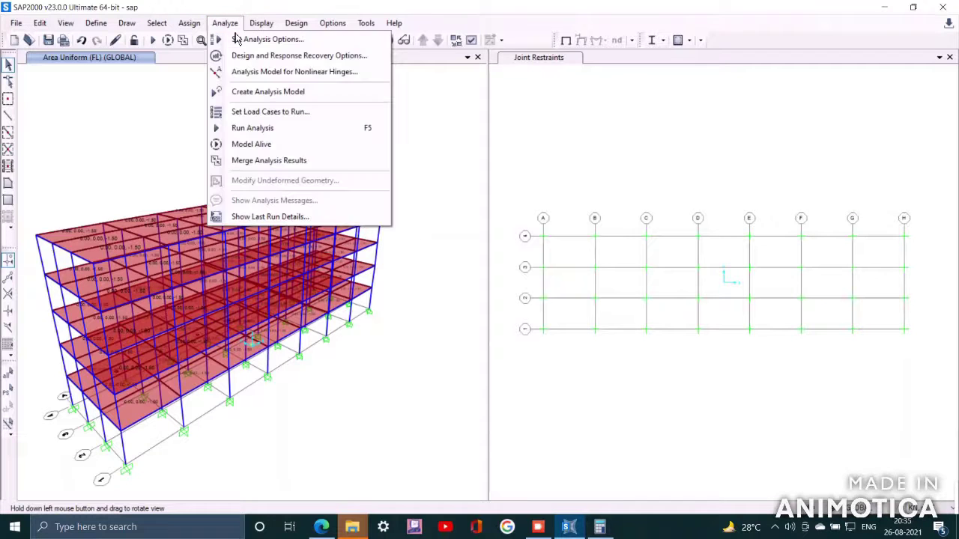
{"action": "left_click", "coordinate": [279, 97]}
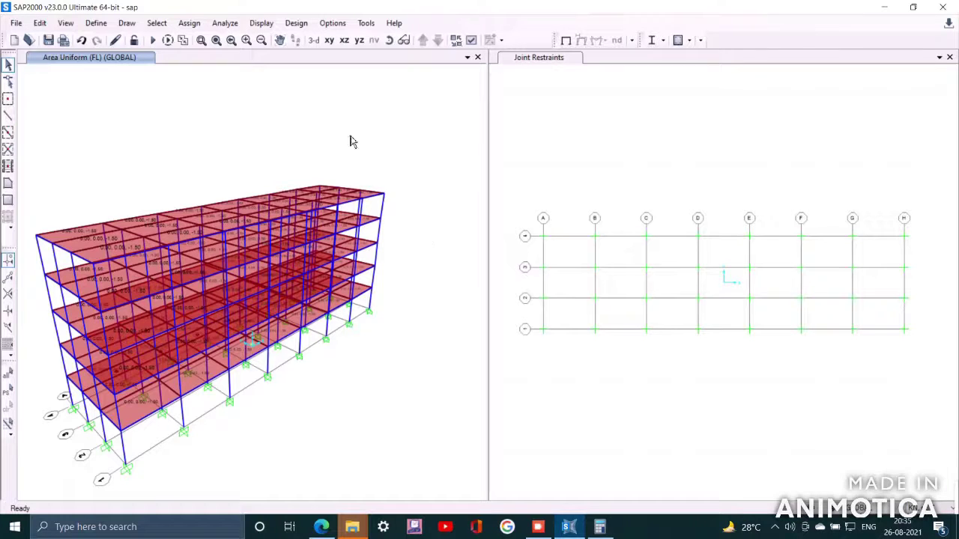
- Set the DEAD load case to run along with MODAL, LIVE and FL, and run the analysis
{"action": "left_click", "coordinate": [226, 23]}
{"action": "left_click", "coordinate": [266, 116]}
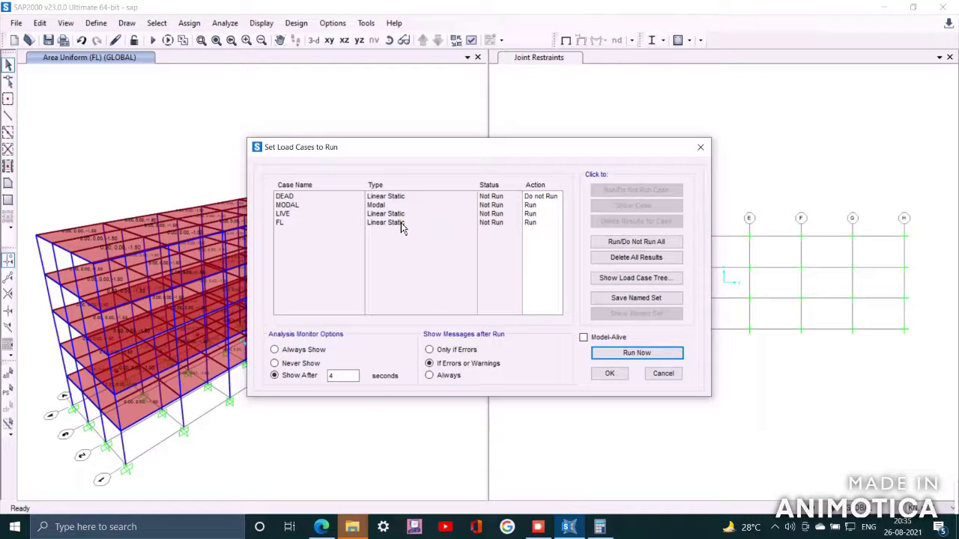
{"action": "left_click", "coordinate": [349, 198]}
{"action": "left_click", "coordinate": [609, 194]}
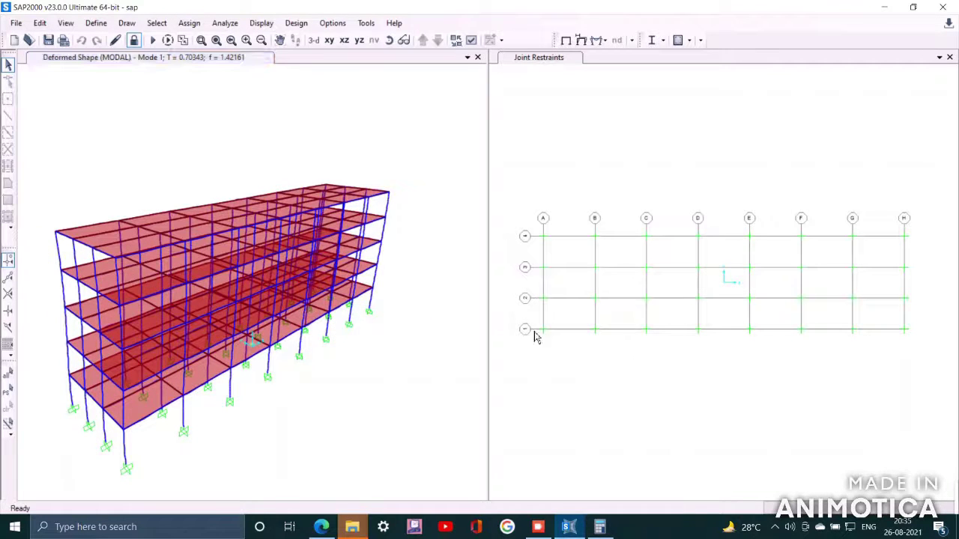
- Animate the modal deformed shape in the 3D view, watch the frame's movement and stop the animation
{"action": "left_click", "coordinate": [375, 414]}
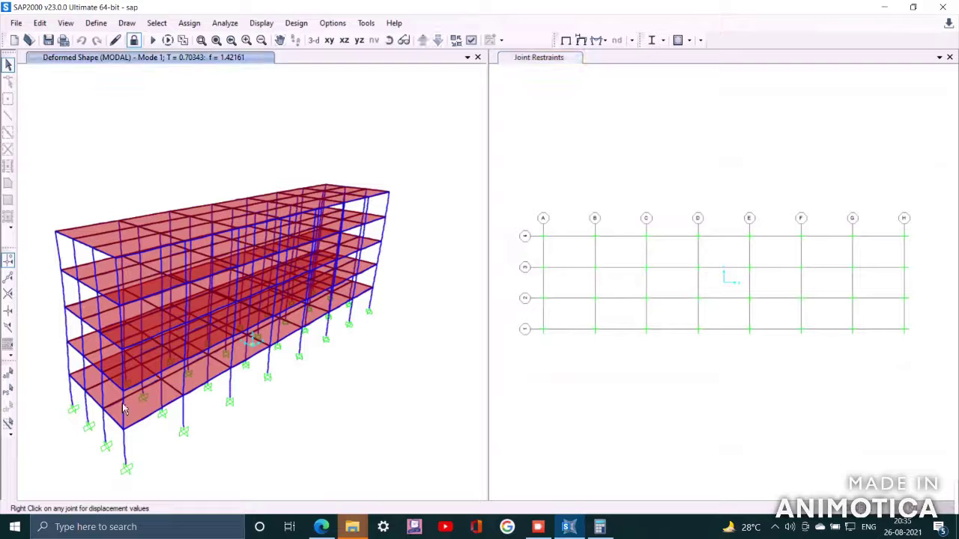
{"action": "right_click", "coordinate": [333, 349]}
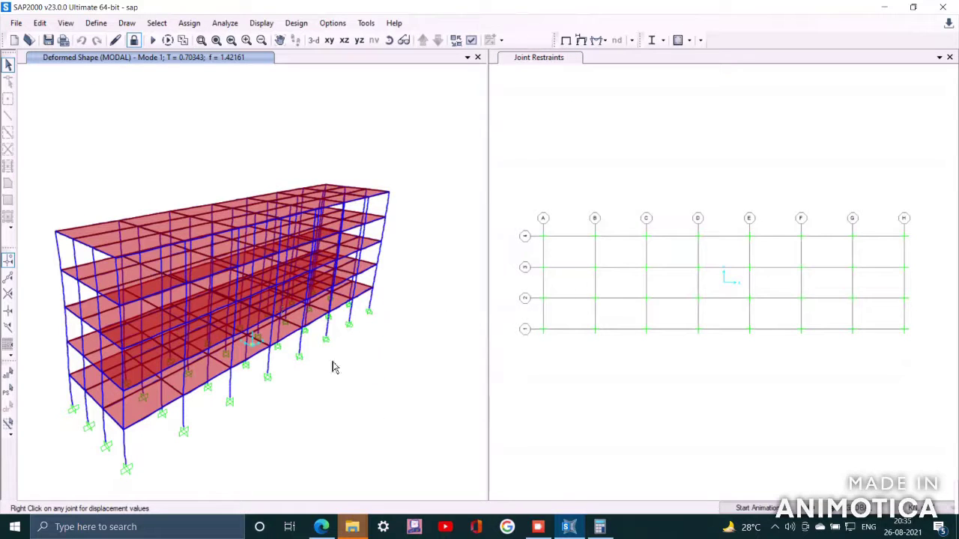
{"action": "left_click", "coordinate": [783, 512]}
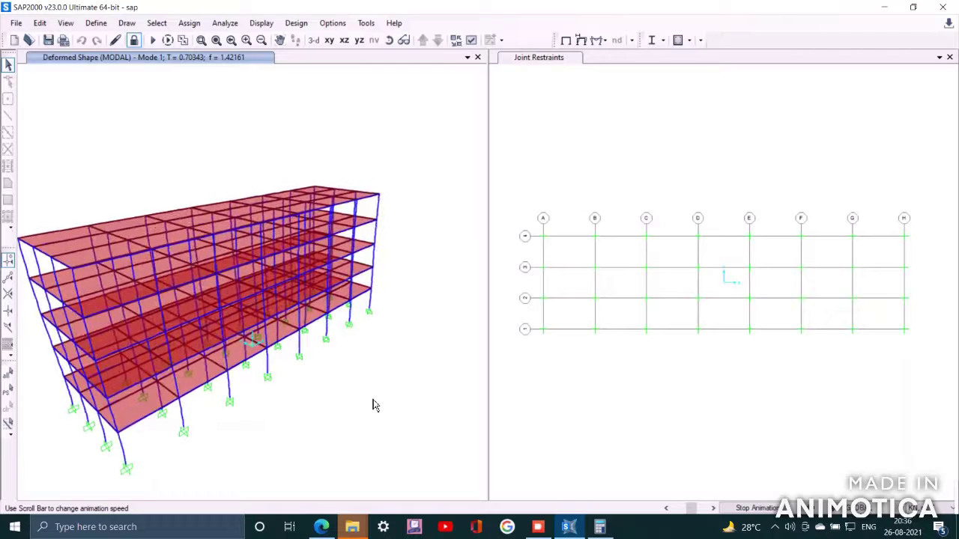
{"action": "left_click", "coordinate": [755, 508]}
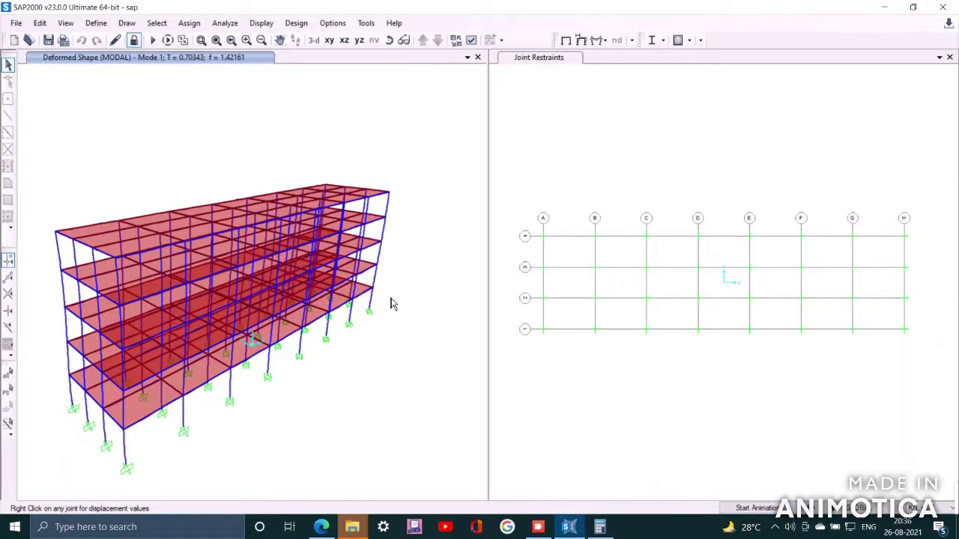
- Open the selection of display tables and limit the results' load cases to DEAD only
{"action": "left_click", "coordinate": [261, 22]}
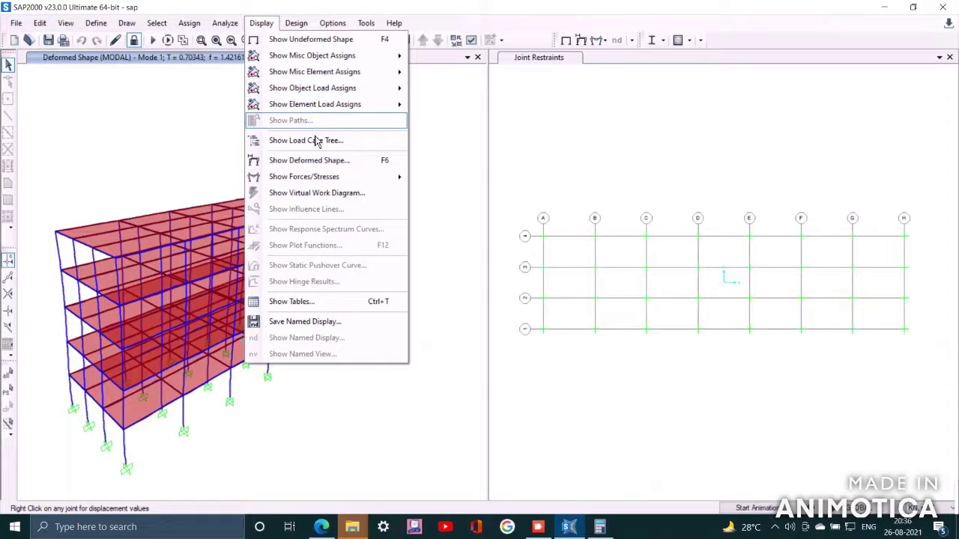
{"action": "left_click", "coordinate": [311, 307]}
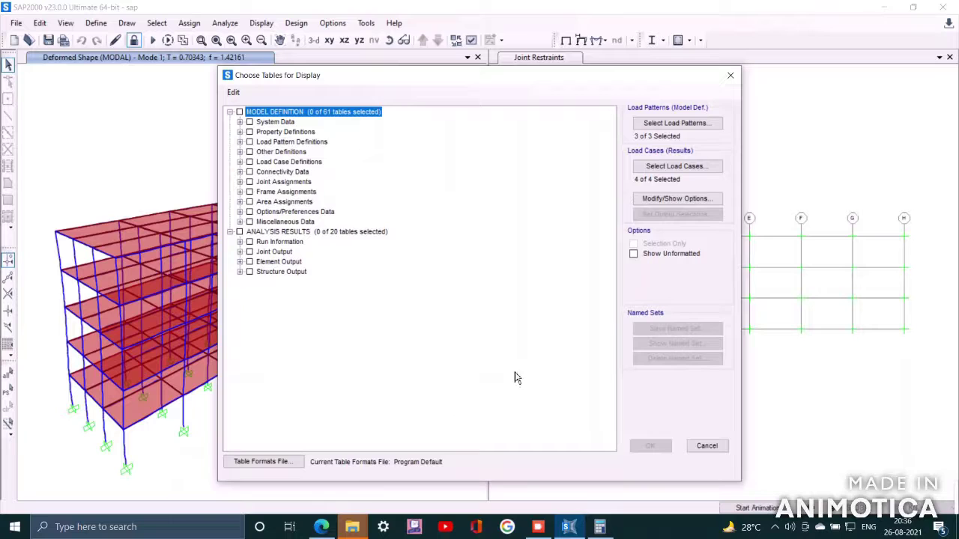
{"action": "left_click", "coordinate": [714, 169]}
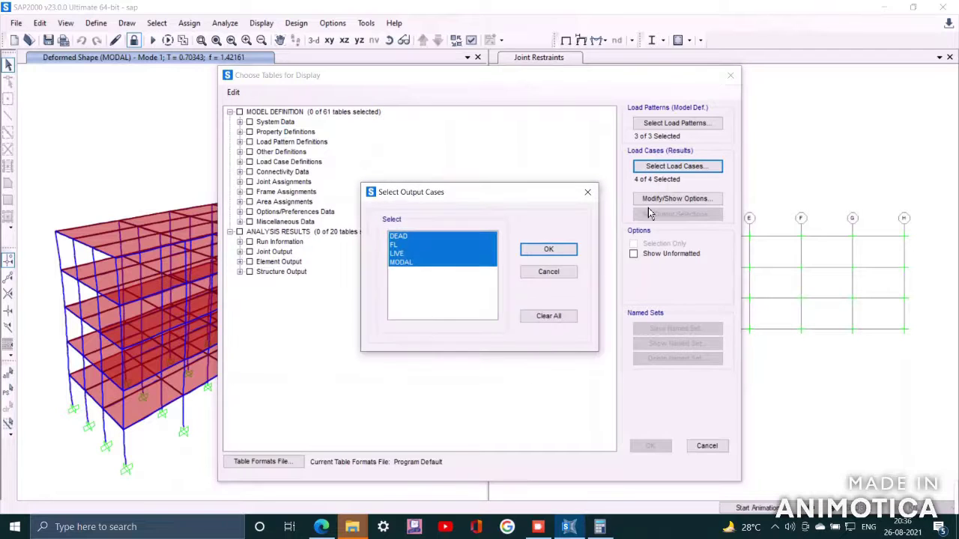
{"action": "left_click", "coordinate": [430, 237]}
{"action": "left_click", "coordinate": [569, 252]}
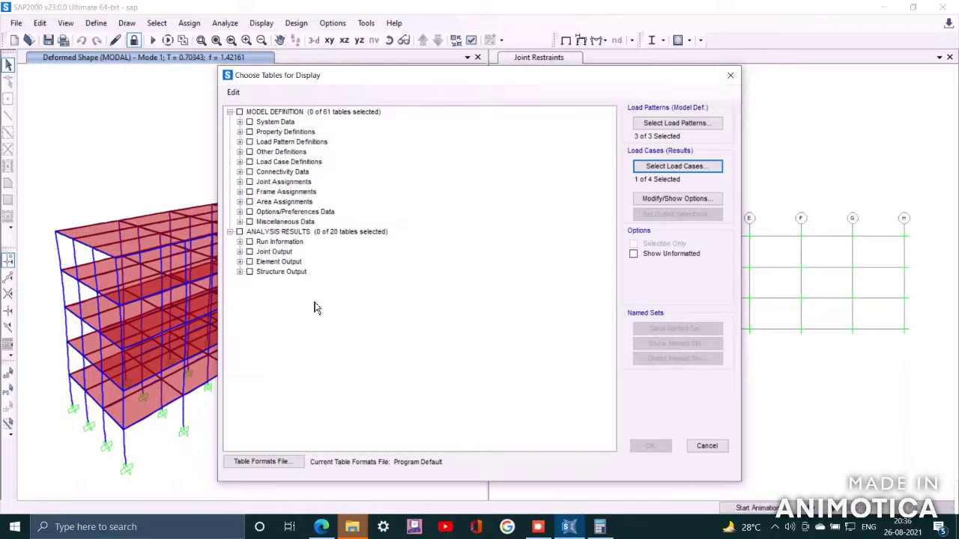
- Select the Joint Displacements and Element Forces - Frames analysis result tables and display them
{"action": "left_click", "coordinate": [247, 256]}
{"action": "left_click", "coordinate": [251, 262]}
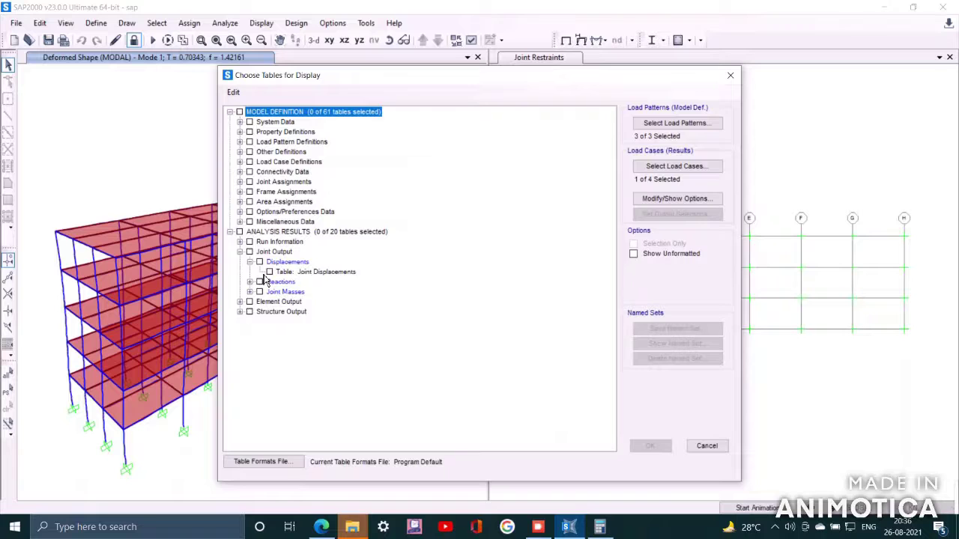
{"action": "left_click", "coordinate": [270, 272]}
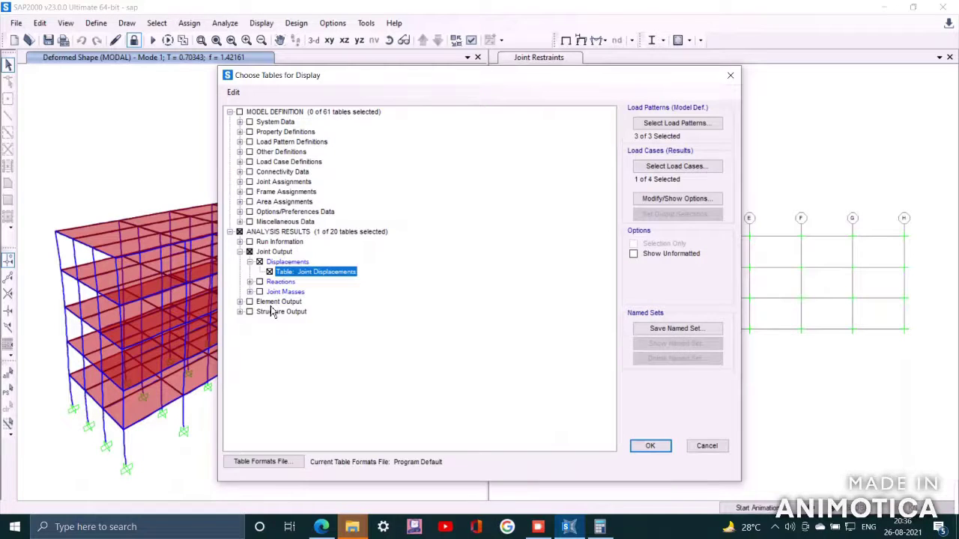
{"action": "left_click", "coordinate": [240, 301]}
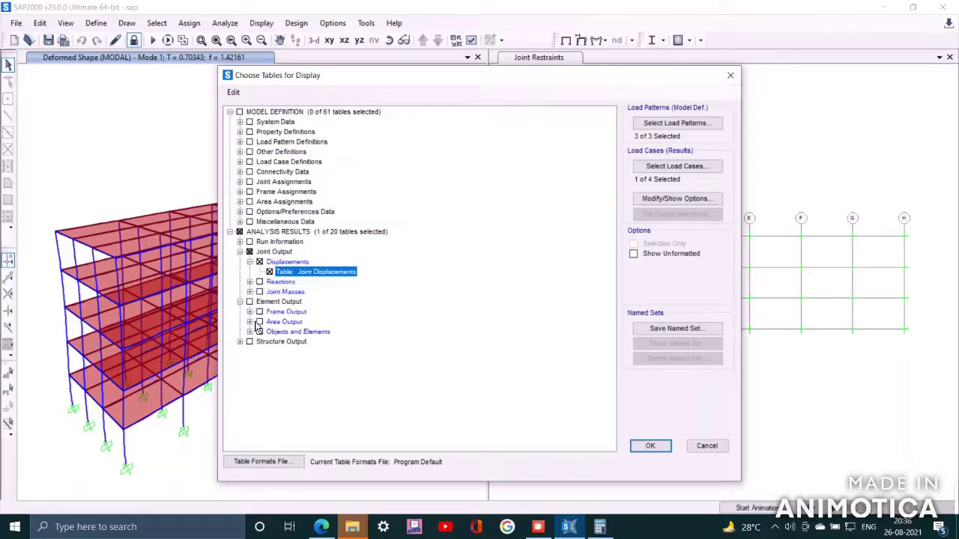
{"action": "left_click", "coordinate": [249, 311]}
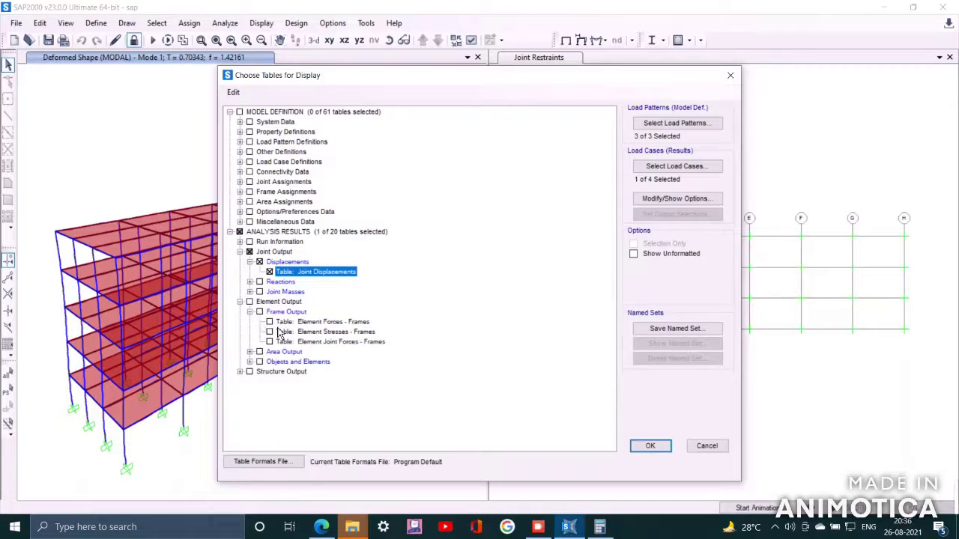
{"action": "left_click", "coordinate": [277, 327]}
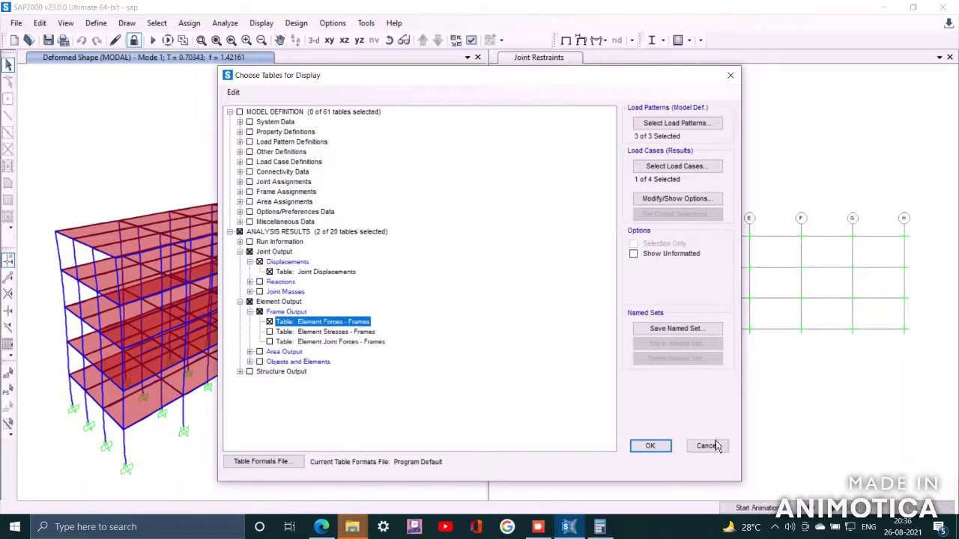
{"action": "left_click", "coordinate": [660, 446]}
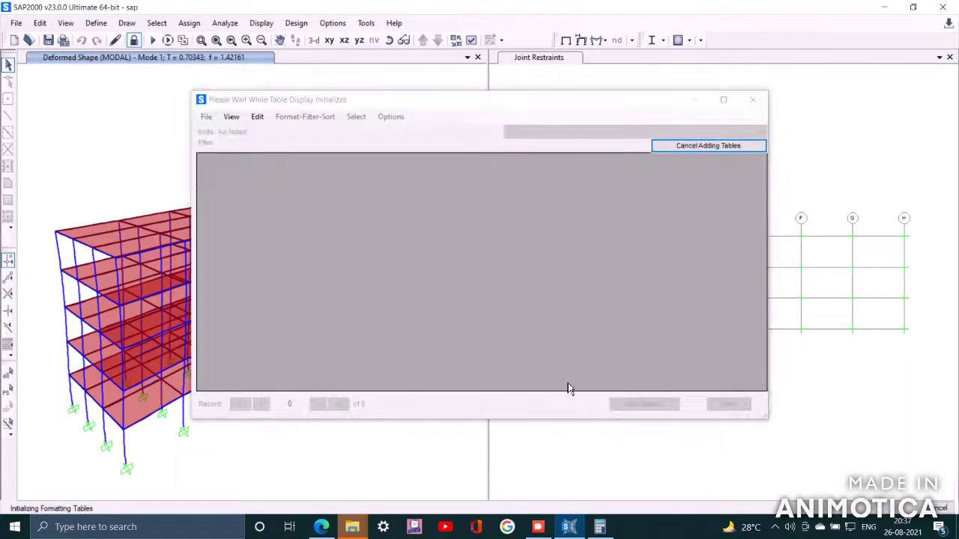
- Sort the frame element forces table by P, V2, V3, T, M2 and M3 in turn to examine the extreme values
{"action": "left_click_drag", "start_coordinate": [620, 117], "coordinate": [588, 95]}
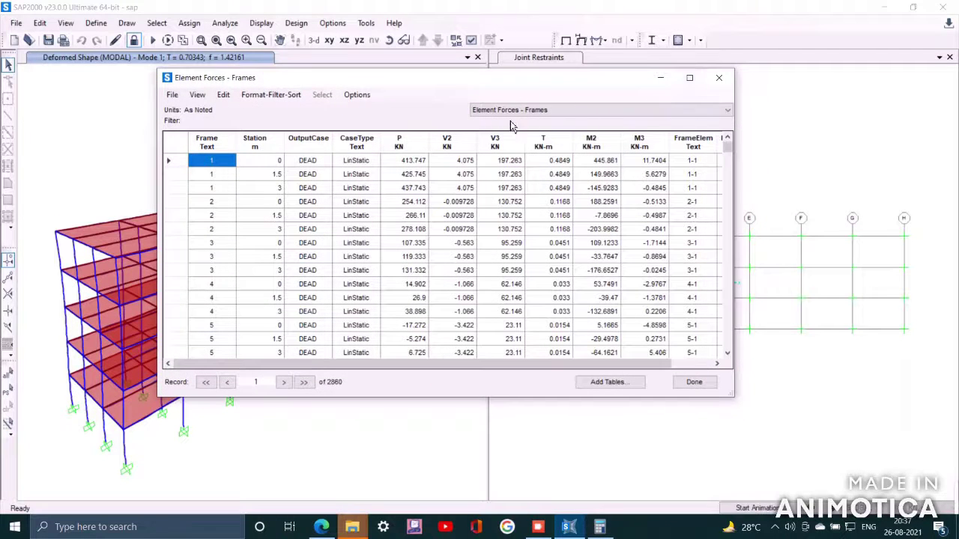
{"action": "left_click", "coordinate": [417, 145]}
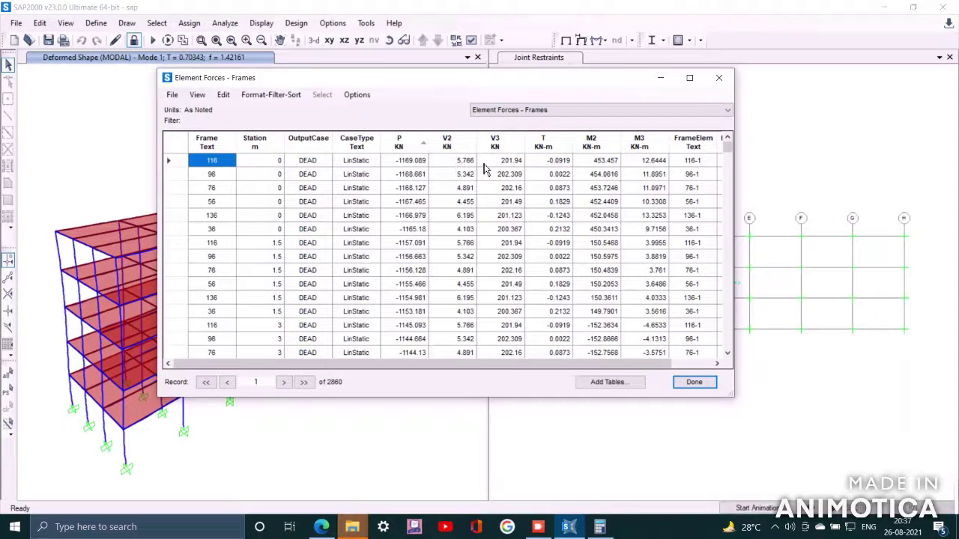
{"action": "left_click", "coordinate": [451, 144]}
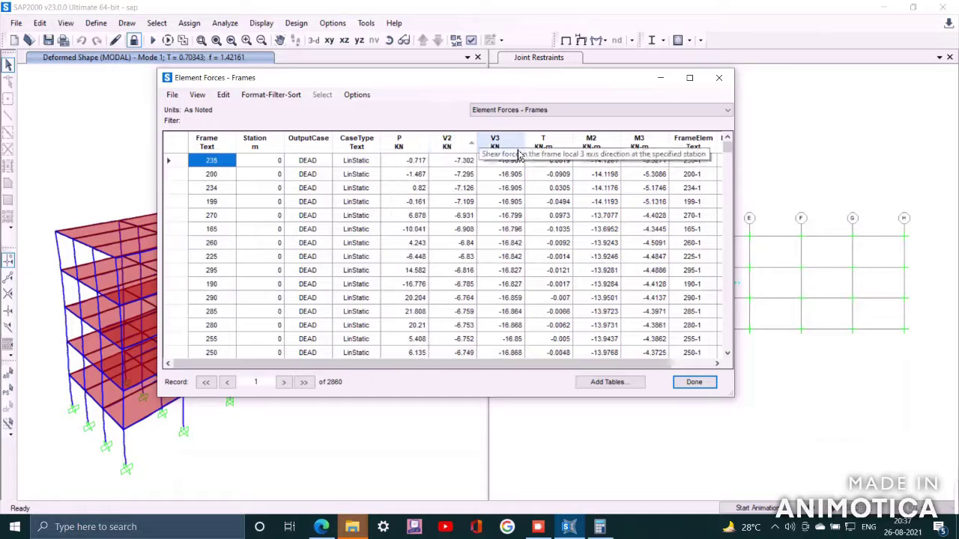
{"action": "left_click", "coordinate": [495, 145]}
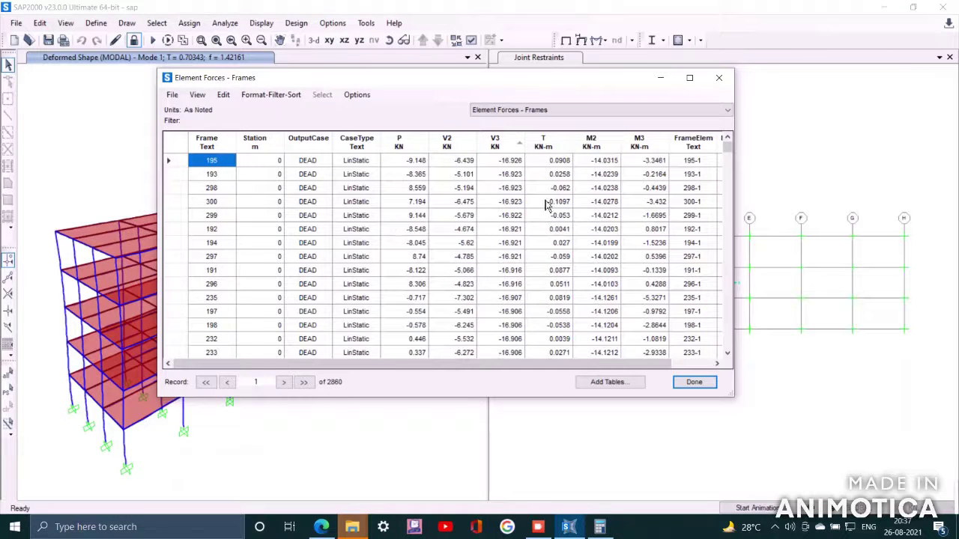
{"action": "left_click", "coordinate": [543, 142]}
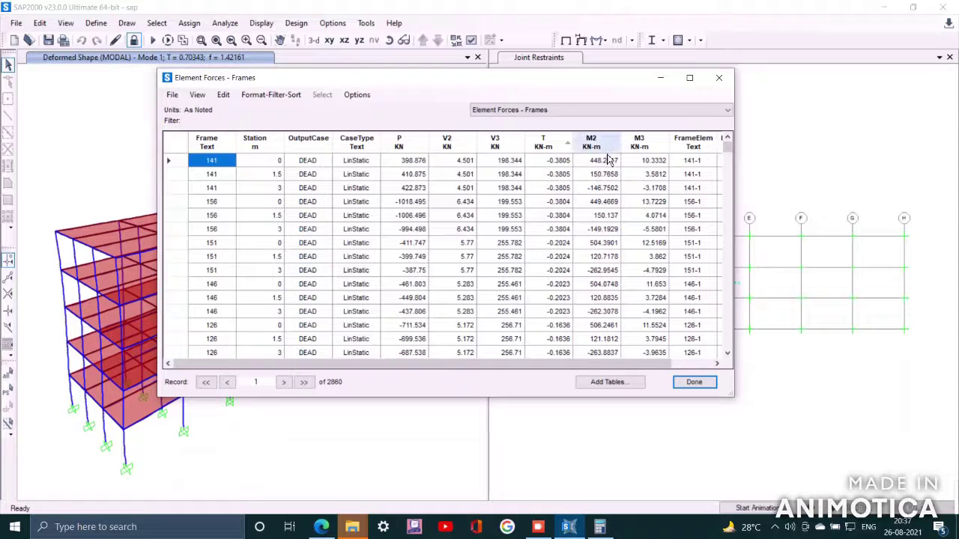
{"action": "left_click", "coordinate": [596, 144]}
{"action": "left_click", "coordinate": [643, 147]}
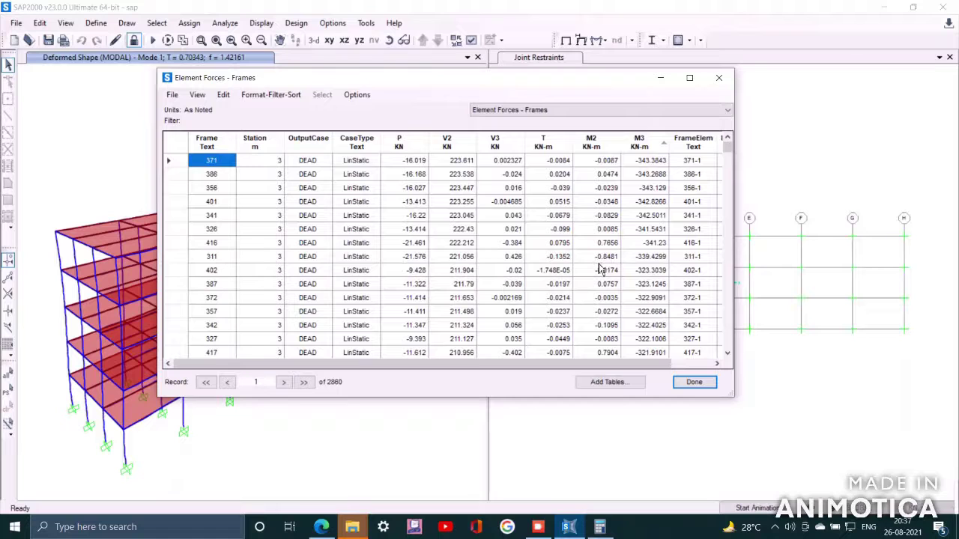
- Switch to the Joint Displacements table, sort it by U1 to review the values, and close the tables
{"action": "left_click", "coordinate": [671, 110]}
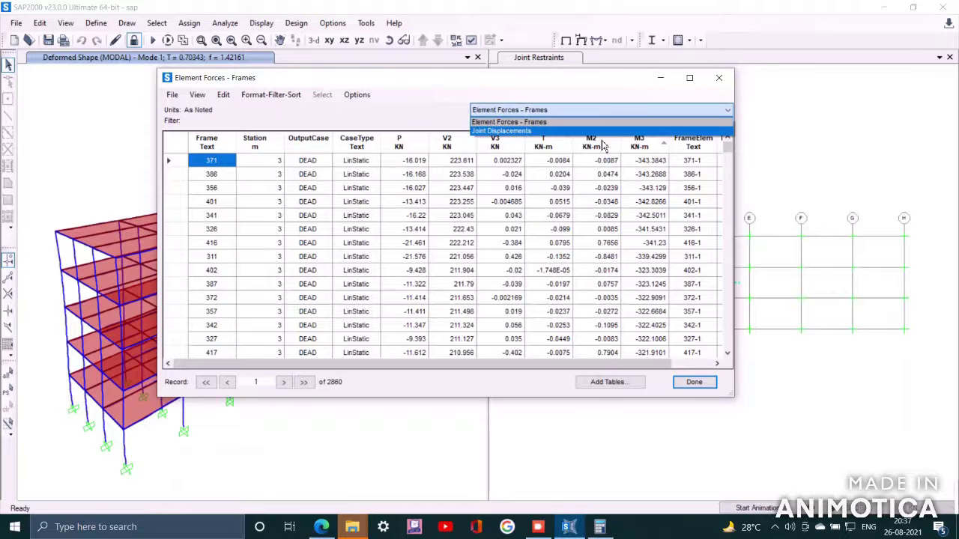
{"action": "left_click", "coordinate": [555, 132]}
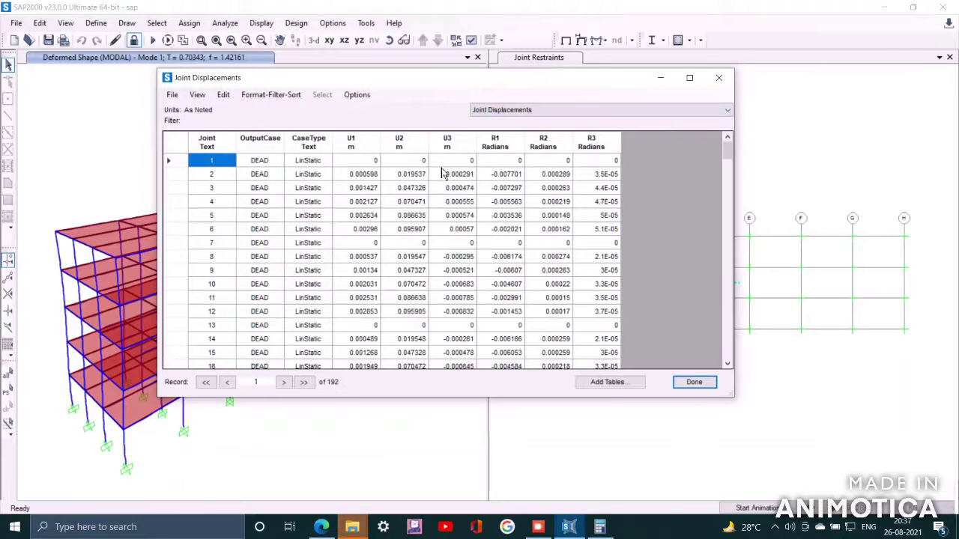
{"action": "left_click", "coordinate": [369, 144]}
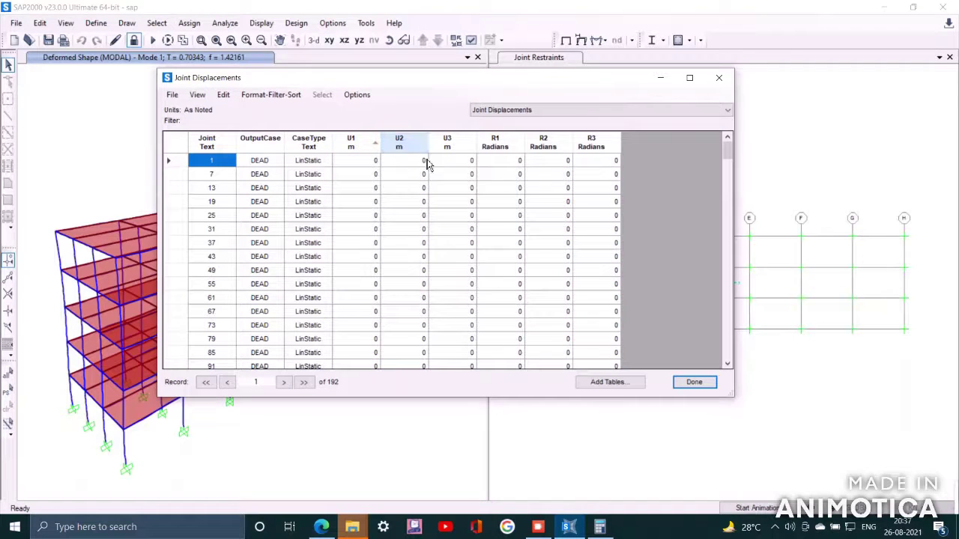
{"action": "scroll", "coordinate": [479, 221], "scroll_direction": "down", "scroll_amount": 10}
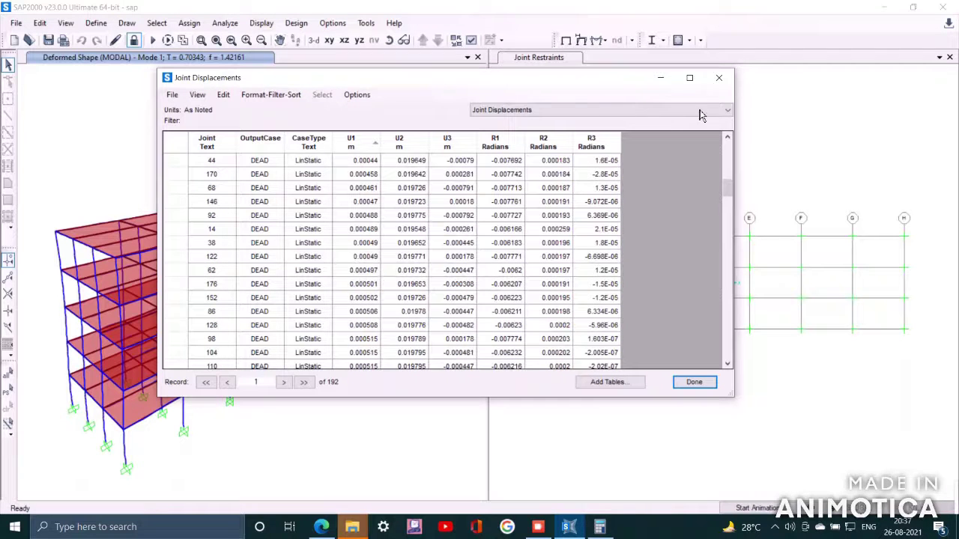
{"action": "left_click", "coordinate": [718, 77]}
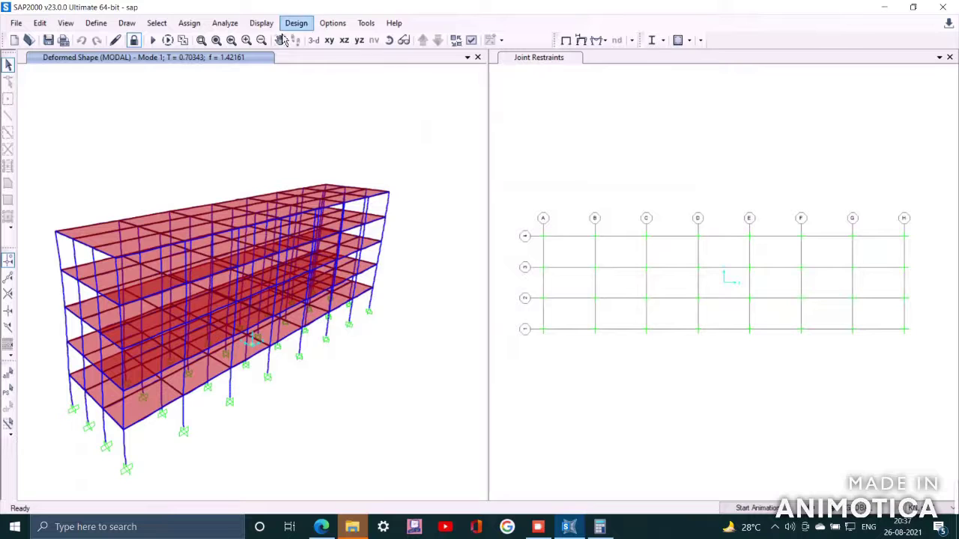
- Display the Shear 2-2 force diagram of the frames for the DEAD case with automatic scaling and filled diagrams
{"action": "left_click", "coordinate": [262, 23]}
{"action": "mouse_move", "coordinate": [350, 188]}
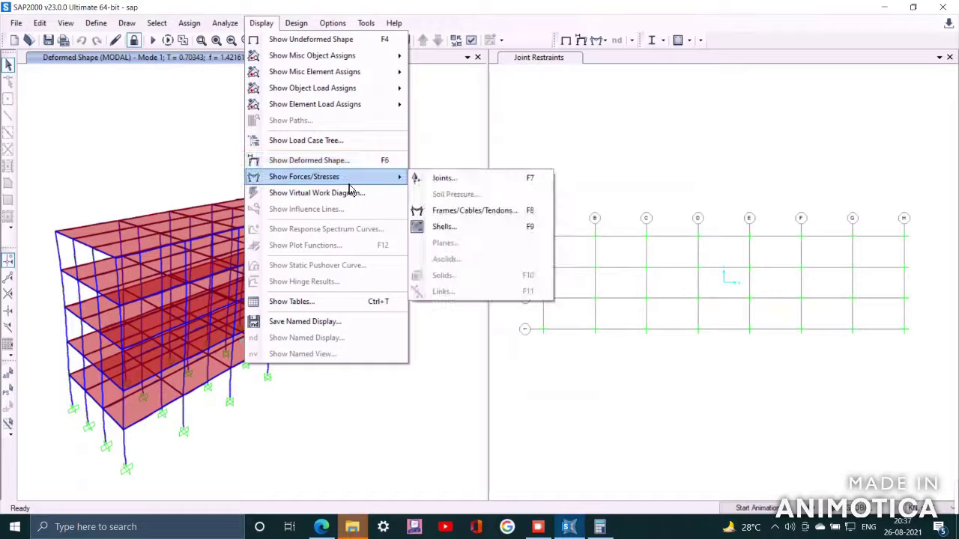
{"action": "left_click", "coordinate": [451, 216]}
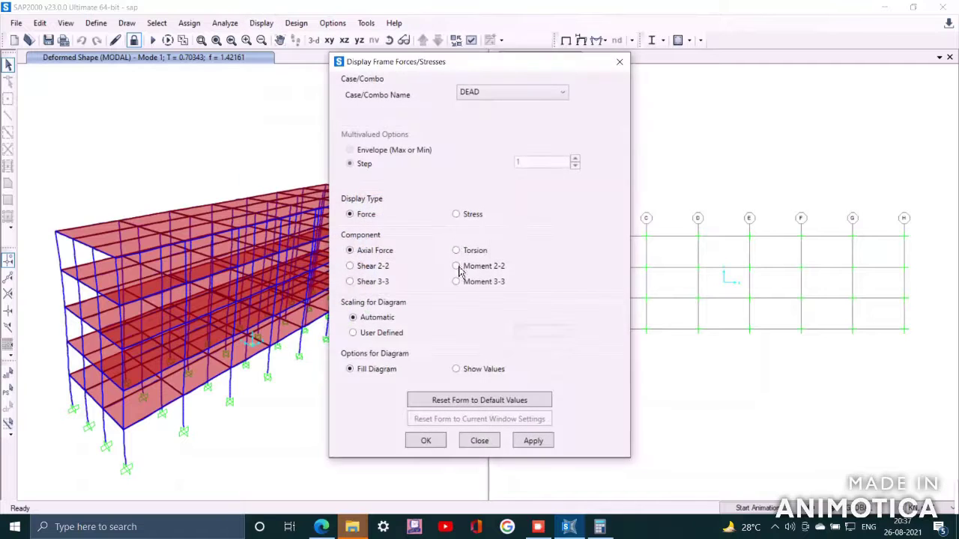
{"action": "left_click", "coordinate": [375, 268]}
{"action": "left_click", "coordinate": [533, 442]}
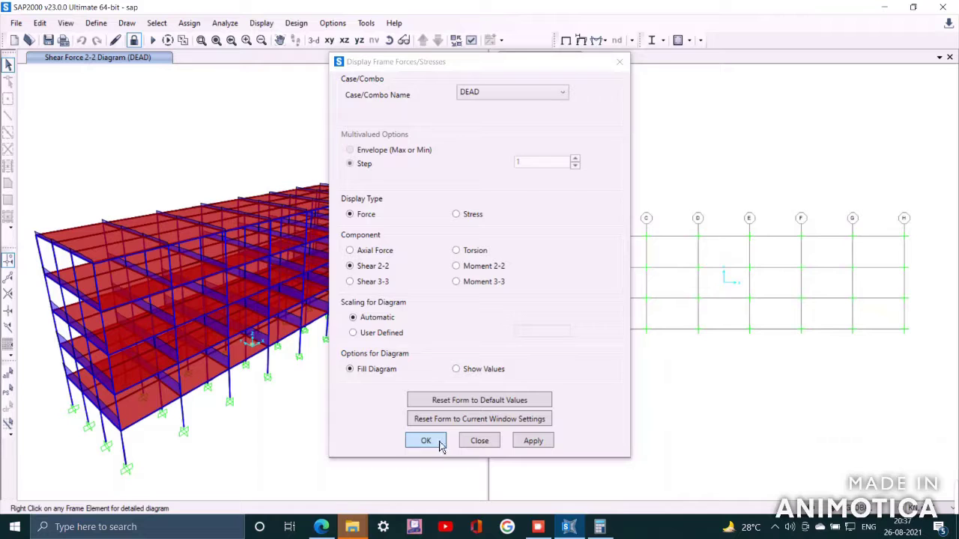
{"action": "left_click", "coordinate": [432, 446]}
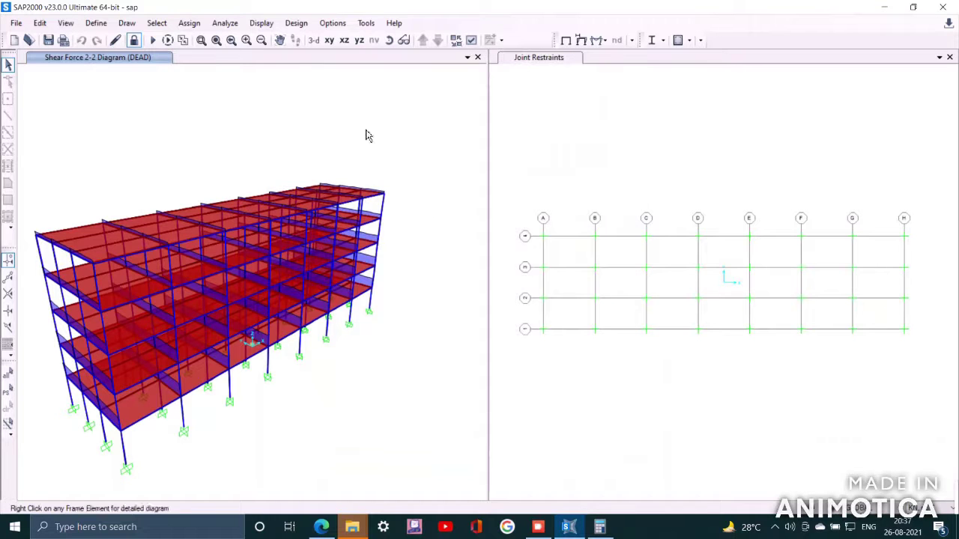
- Display the Moment 2-2 diagram of the frames for the DEAD case with automatic scaling and filled diagrams
{"action": "mouse_move", "coordinate": [351, 233]}
{"action": "mouse_move", "coordinate": [343, 212]}
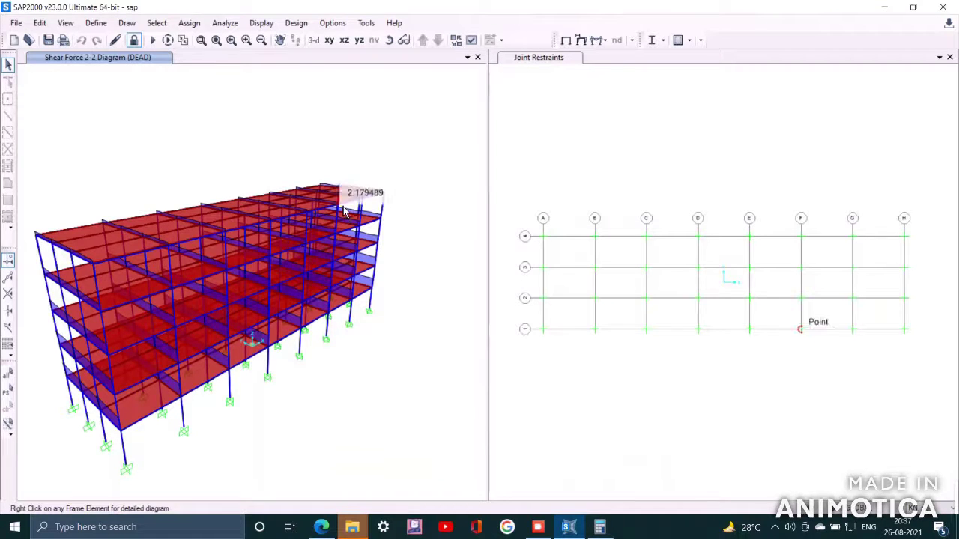
{"action": "left_click", "coordinate": [263, 22]}
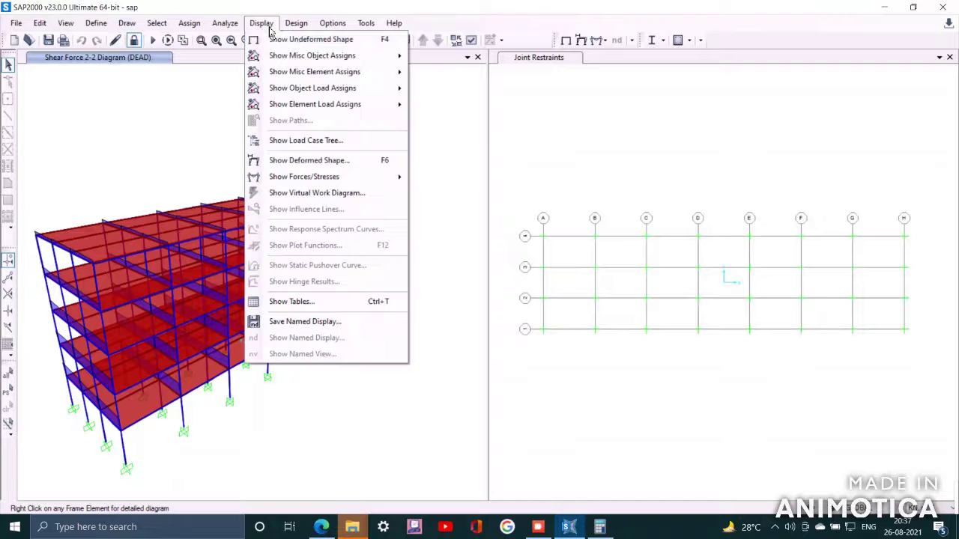
{"action": "mouse_move", "coordinate": [371, 178]}
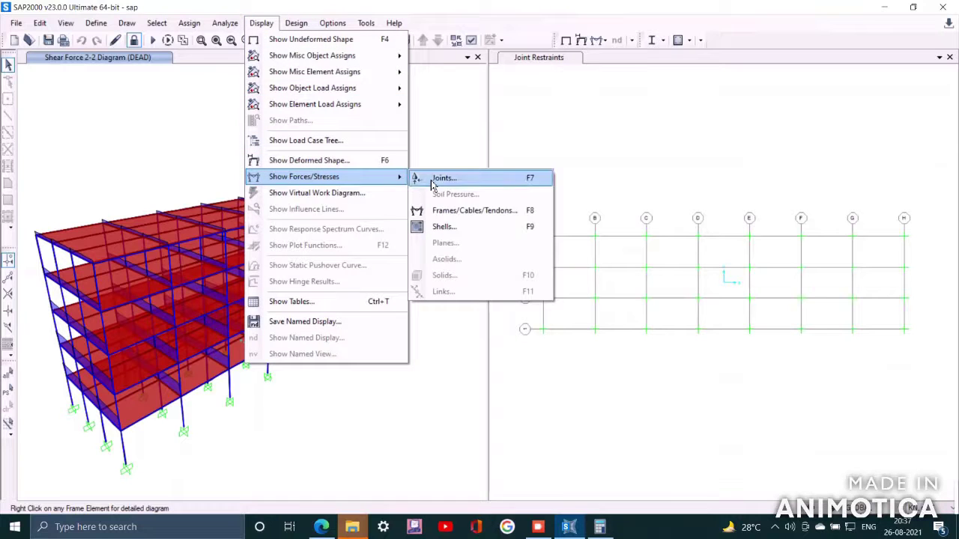
{"action": "left_click", "coordinate": [481, 218]}
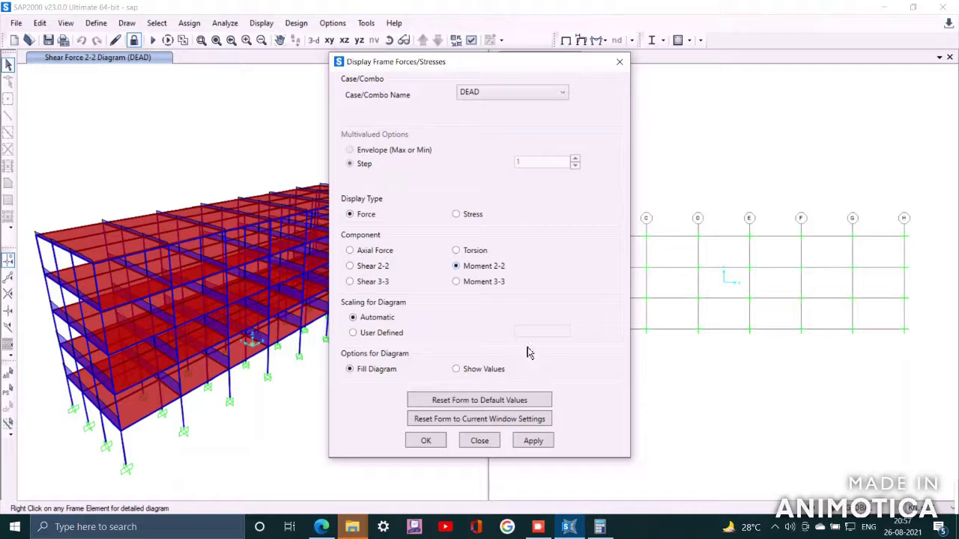
{"action": "left_click", "coordinate": [534, 444]}
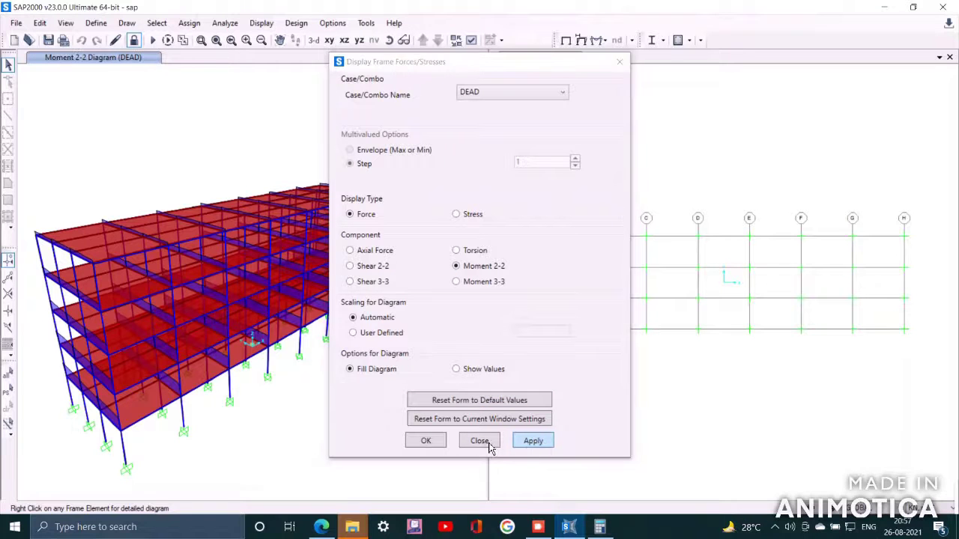
{"action": "left_click", "coordinate": [429, 444]}
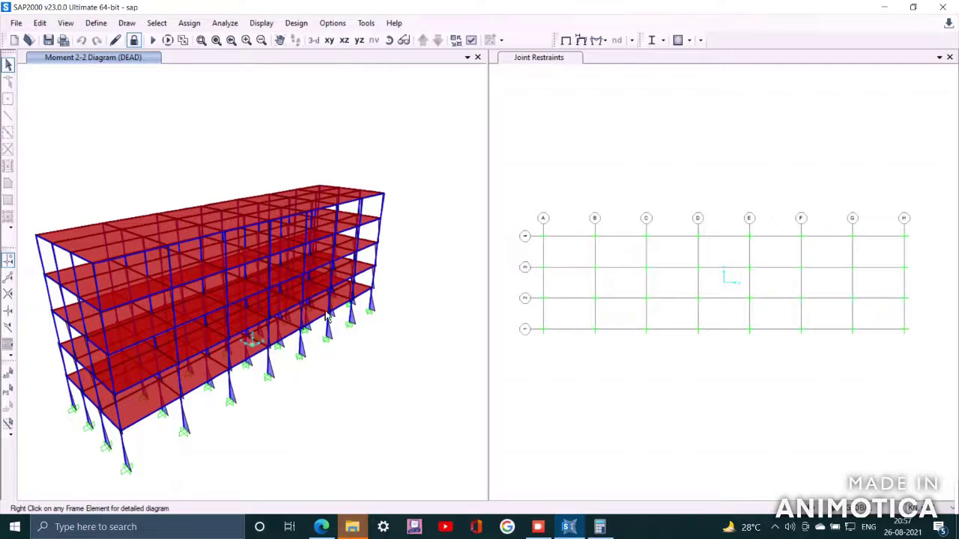
{"action": "mouse_move", "coordinate": [316, 247]}
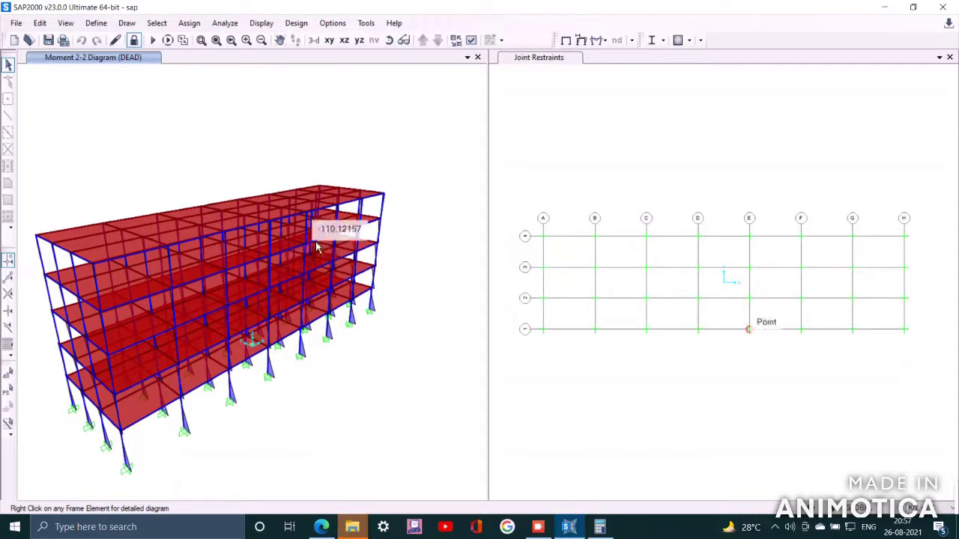